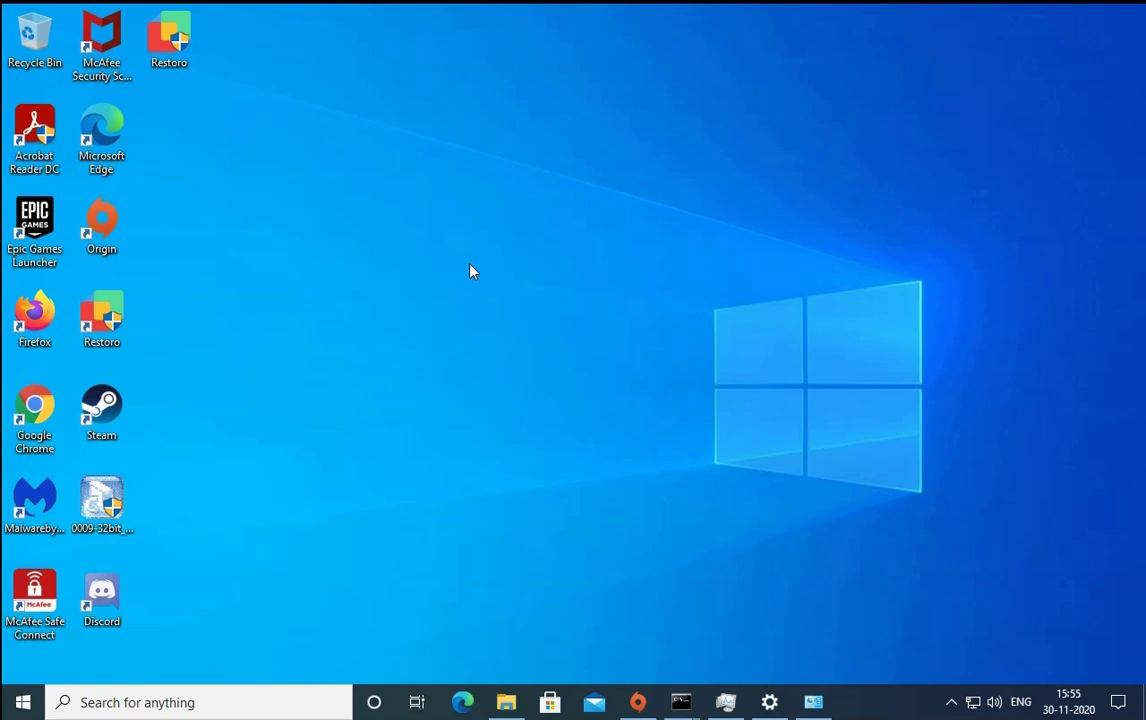
Step: Open the compatibility settings in the properties of the Steam desktop shortcut
click(491, 243)
click(102, 407)
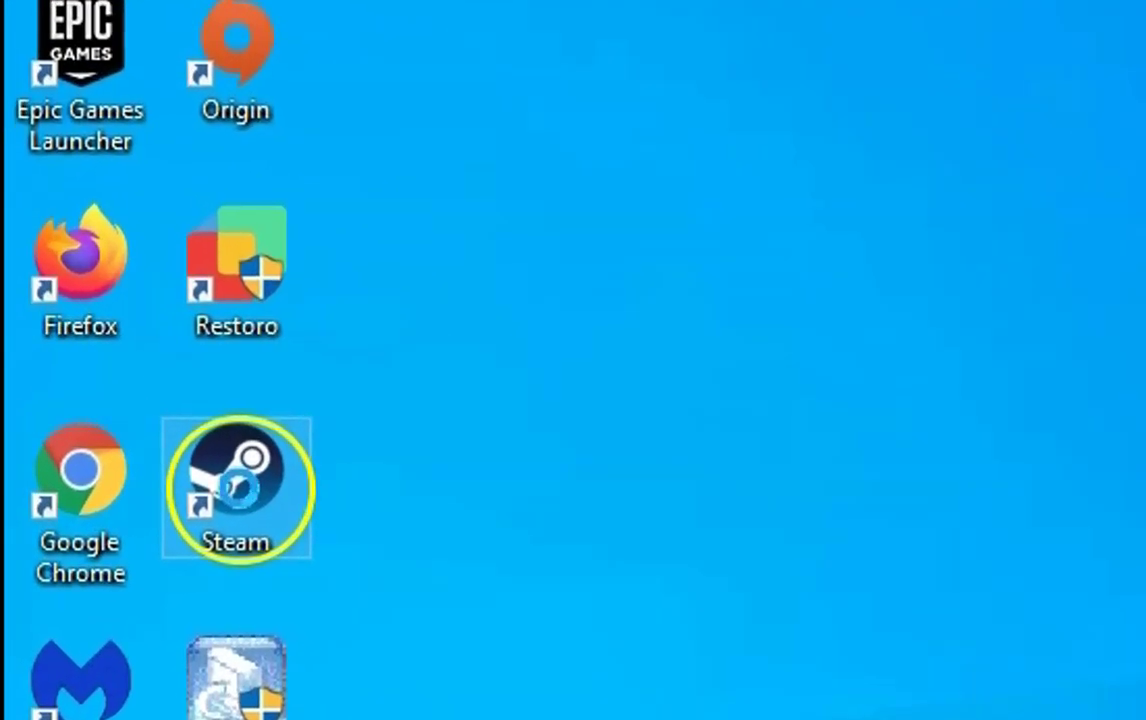
right_click(237, 488)
click(430, 463)
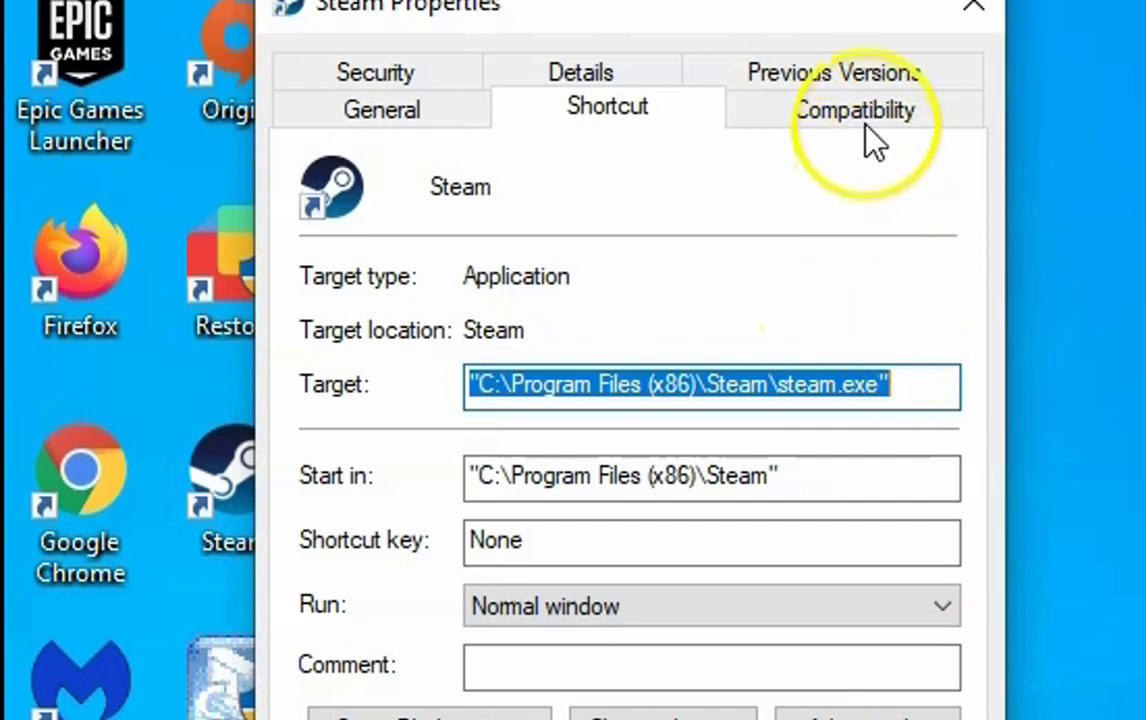
click(866, 128)
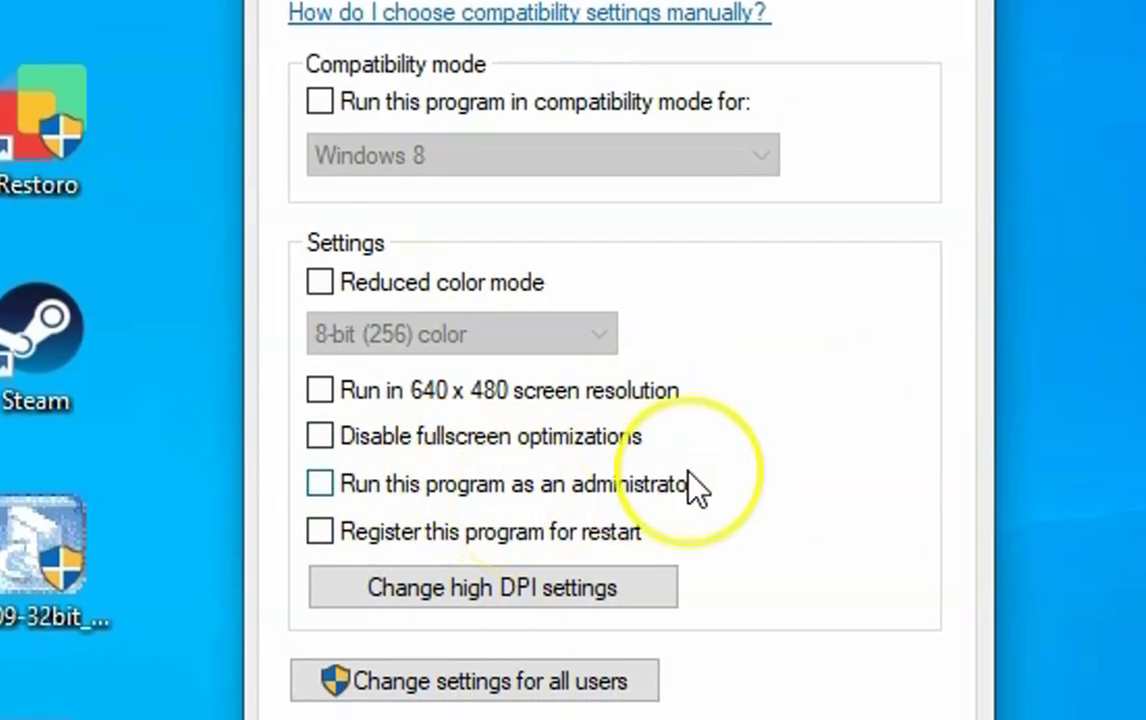
Step: Toggle the option to run Steam as an administrator on and back off, and apply the compatibility settings
click(752, 478)
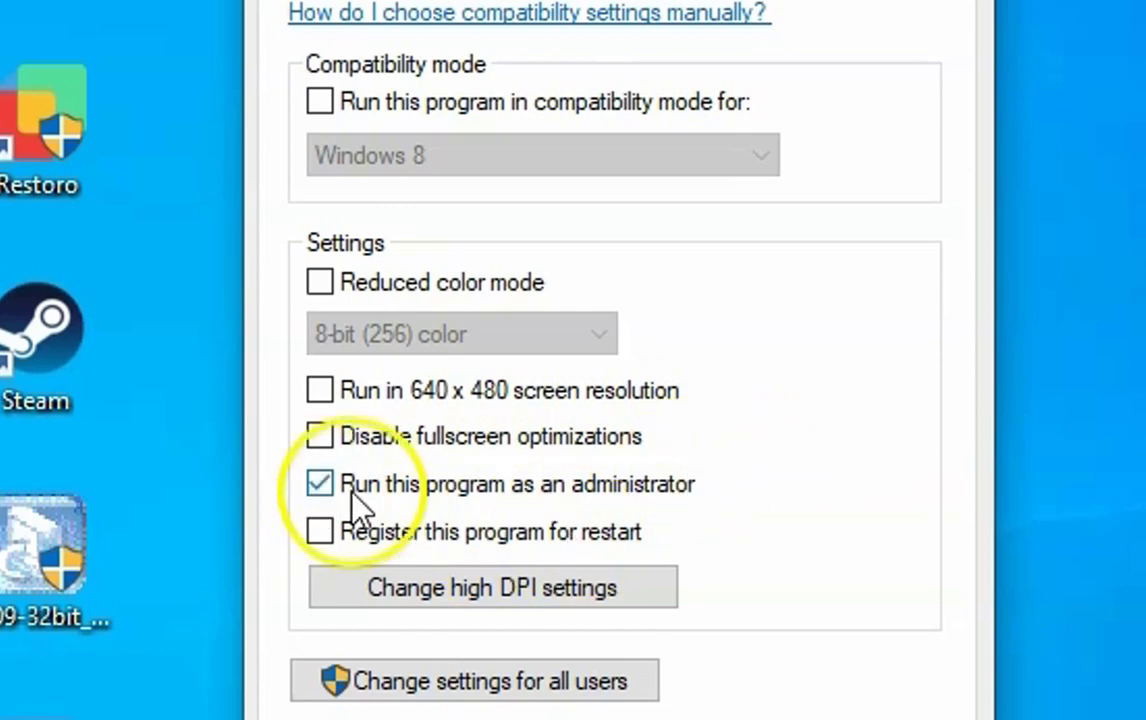
click(322, 490)
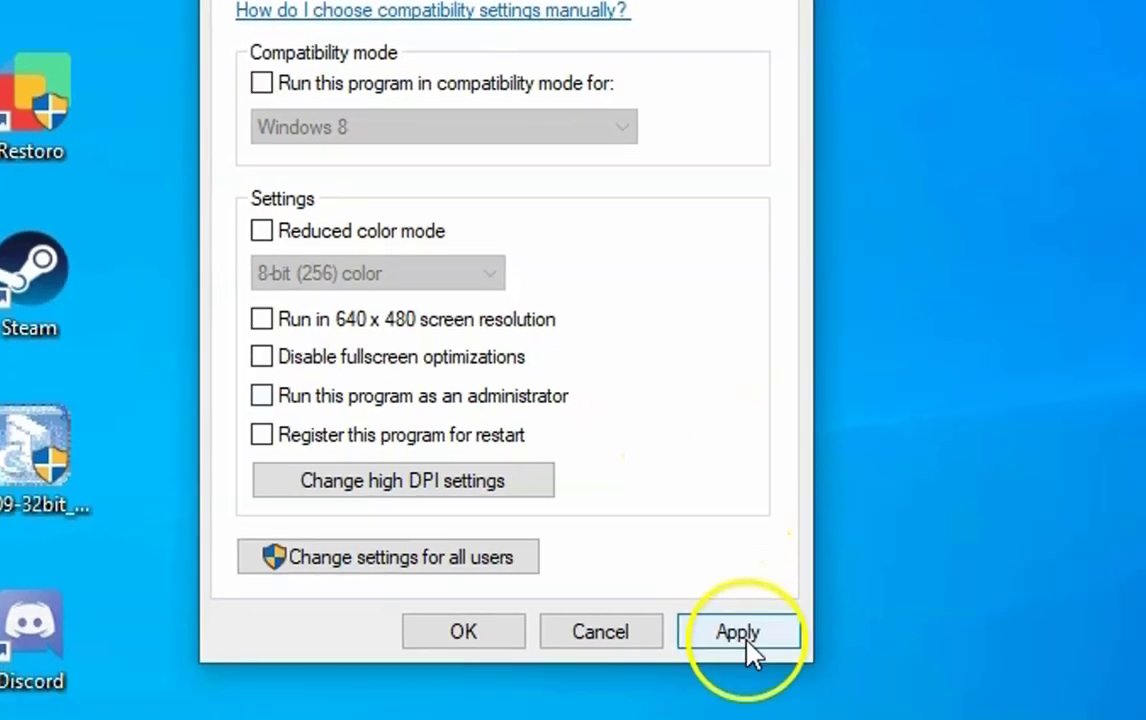
click(730, 615)
click(493, 620)
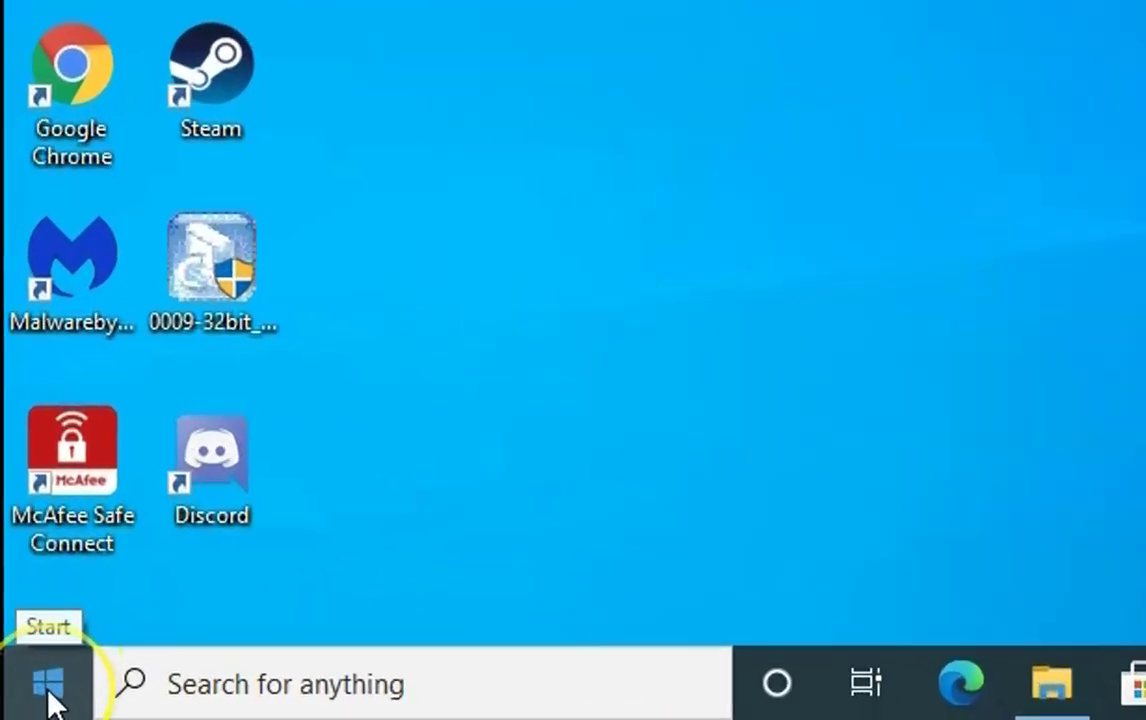
Step: Open Windows Security from the Windows Settings and go to Virus & threat protection
right_click(22, 702)
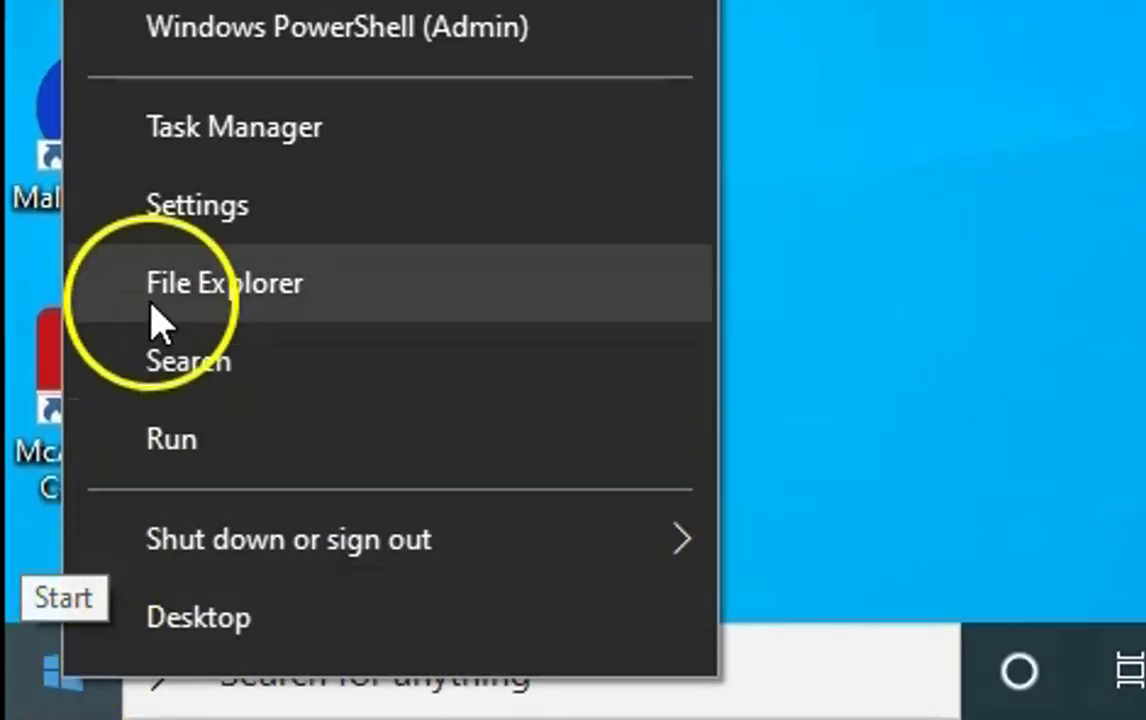
click(184, 232)
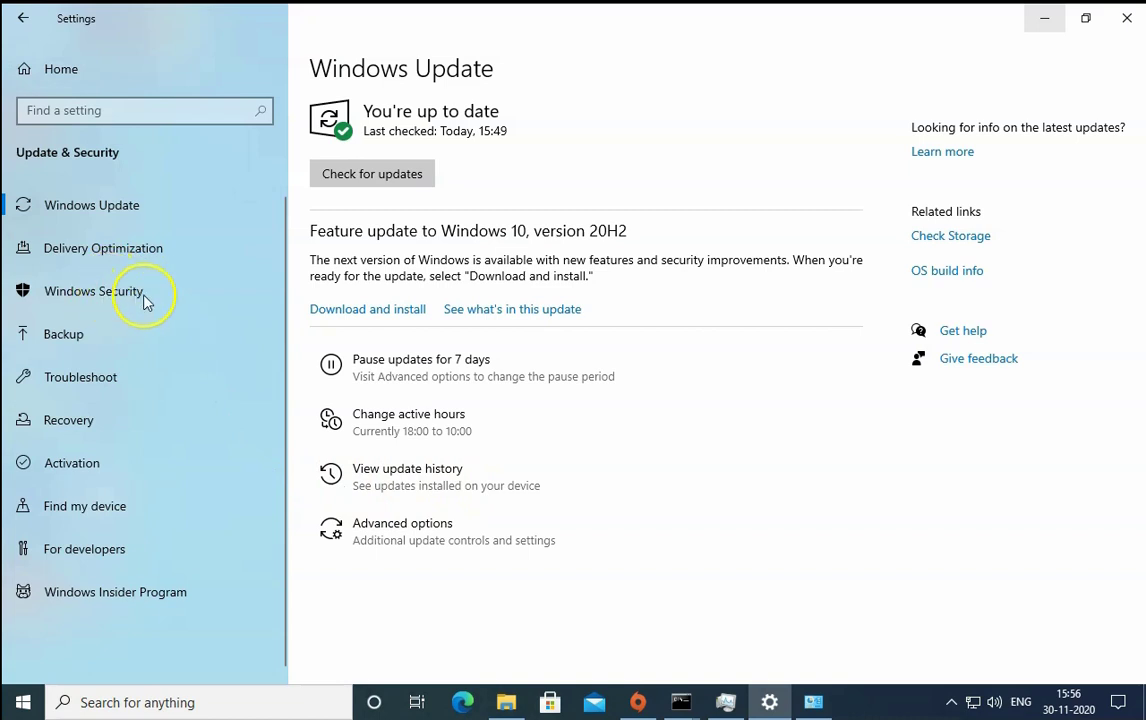
click(124, 295)
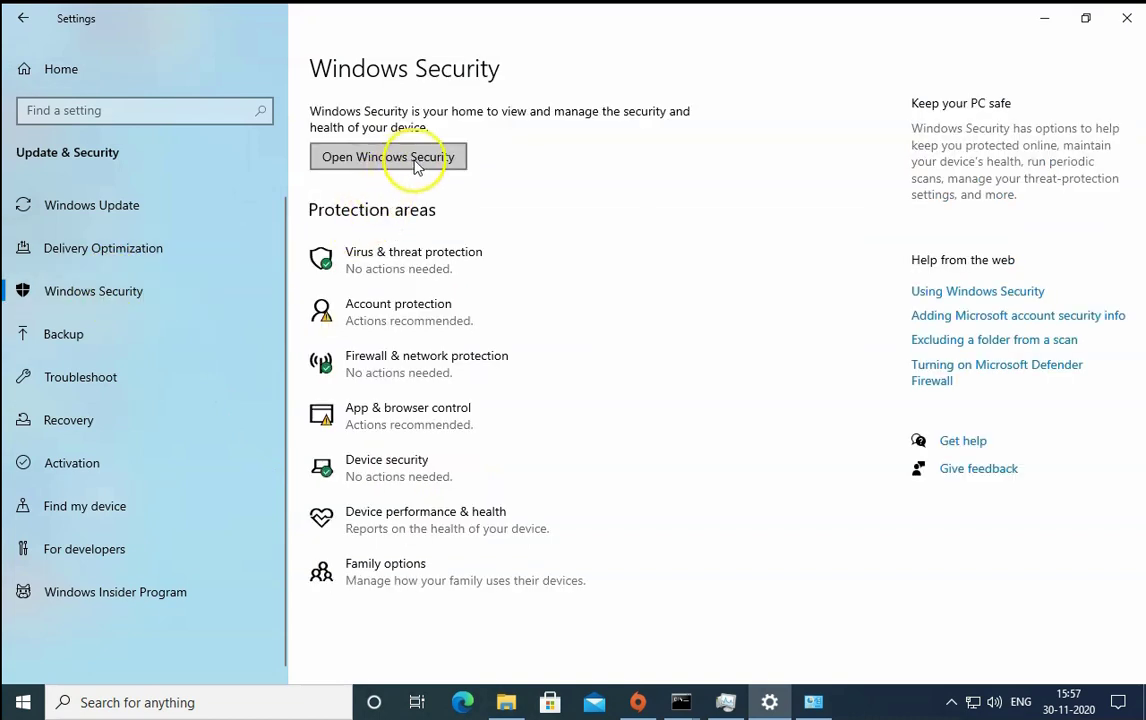
click(412, 164)
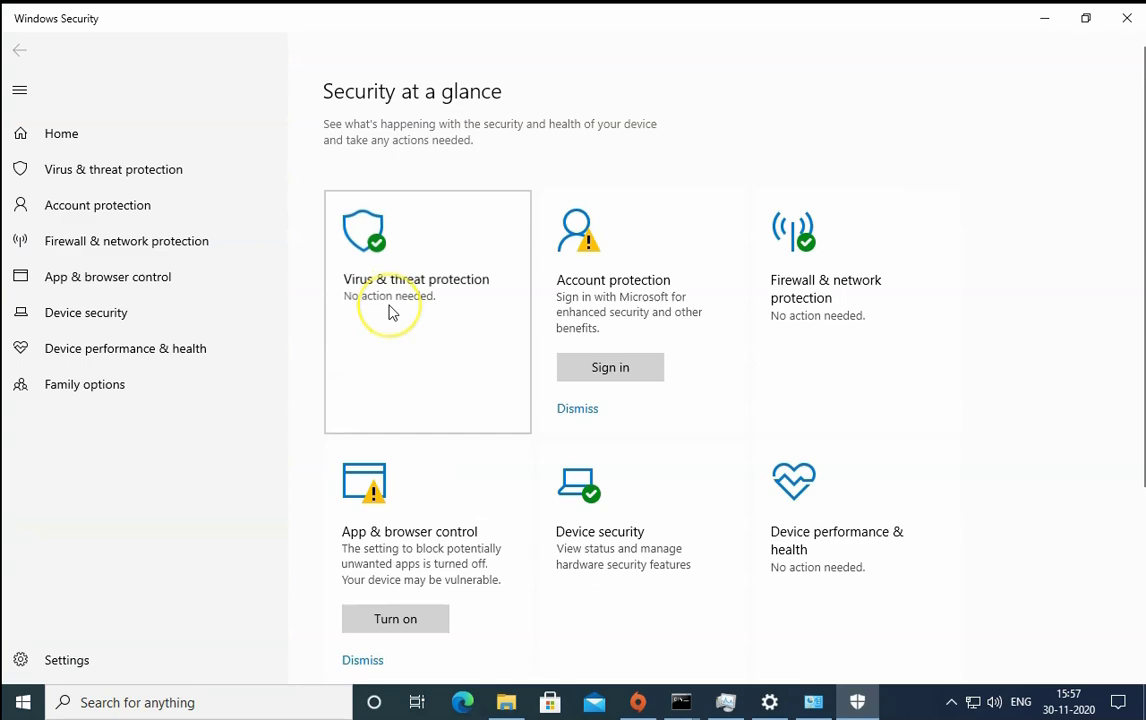
click(389, 310)
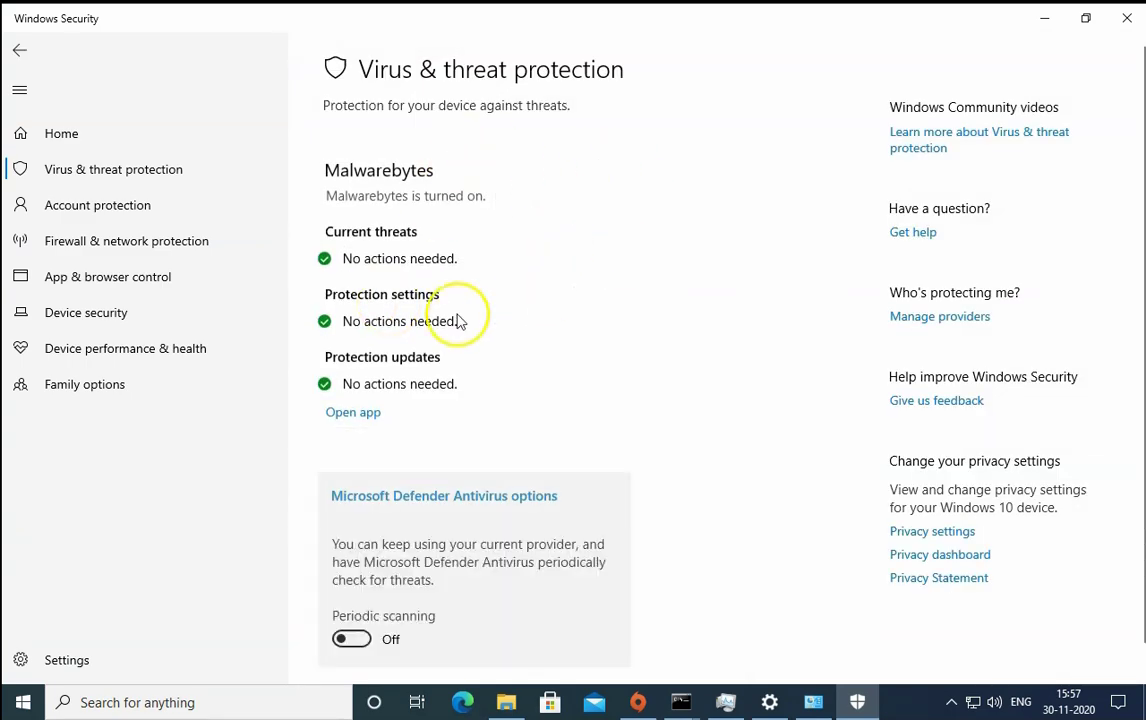
Step: Quit the Malwarebytes antivirus running in the background
click(948, 704)
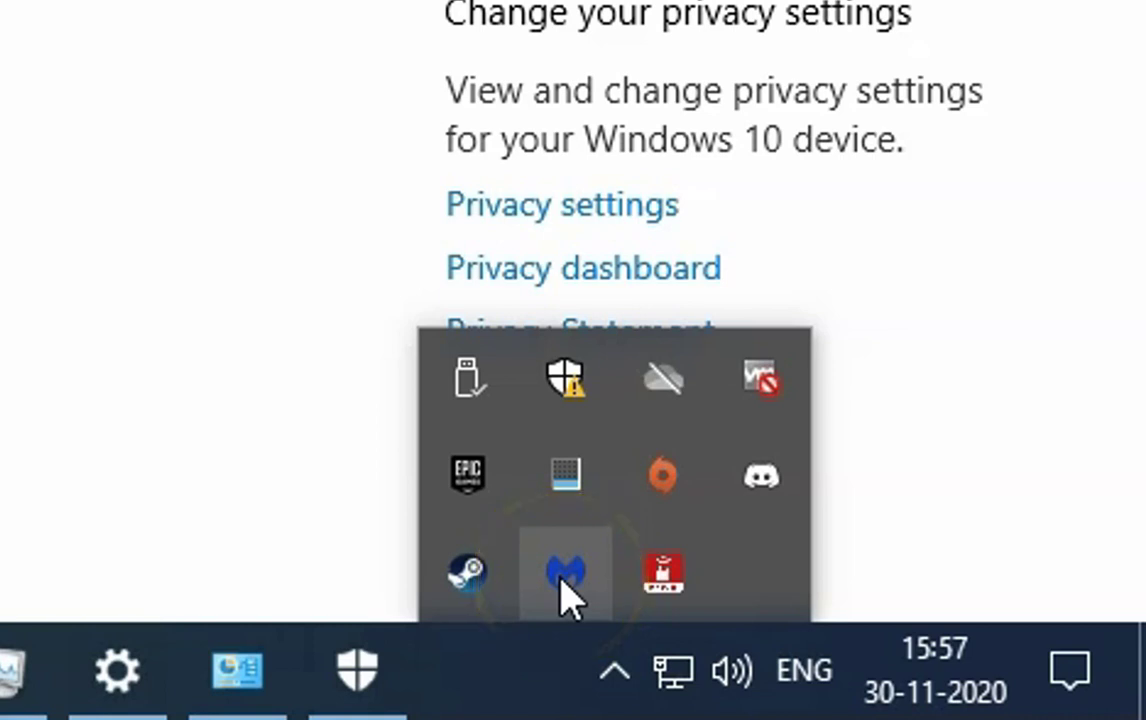
right_click(561, 588)
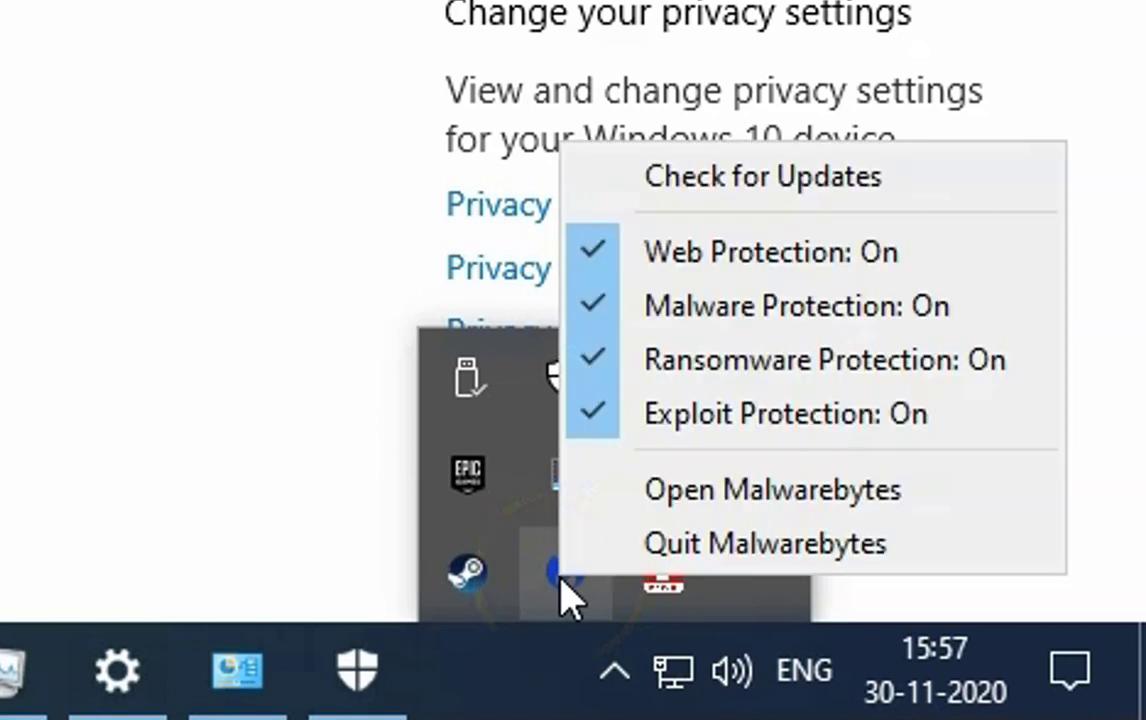
drag(686, 572, 888, 563)
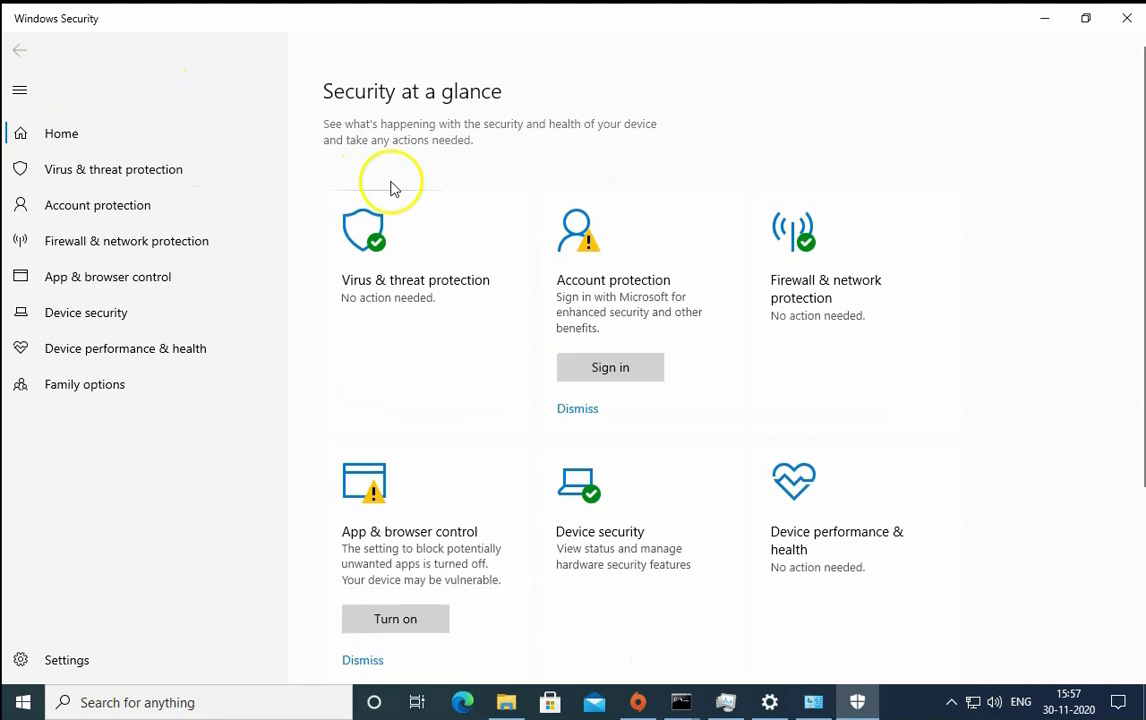
Step: Turn off Real-time protection in the Virus & threat protection settings and allow Windows Security to make the change
click(20, 51)
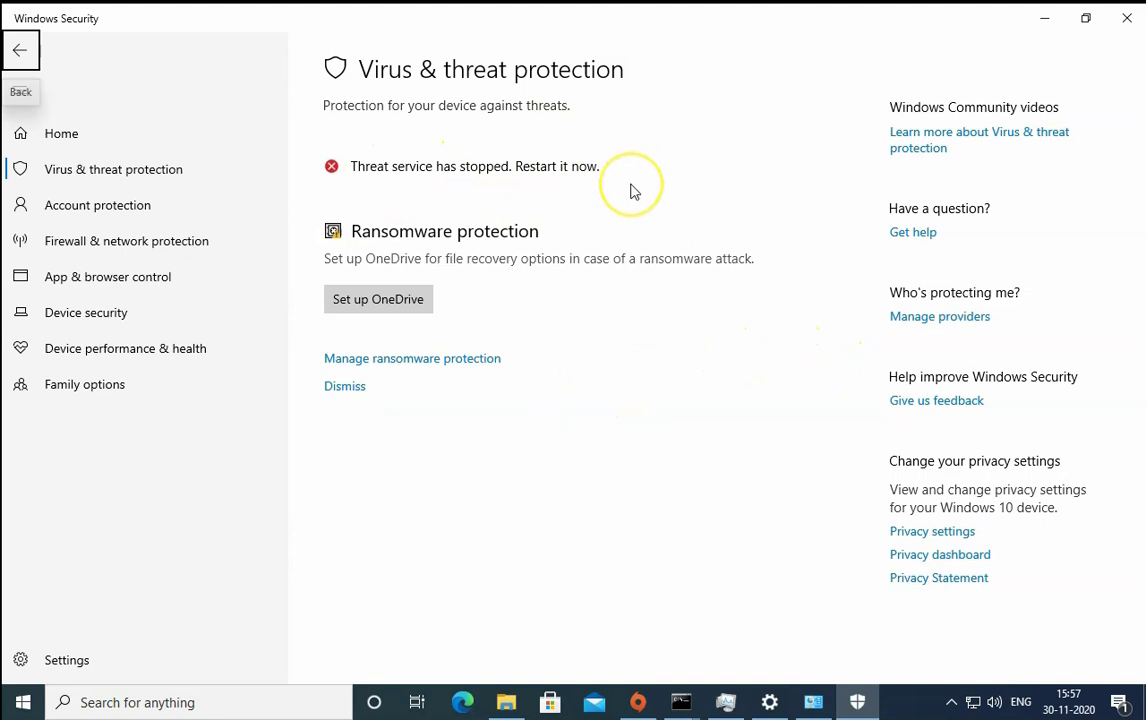
key(super+r)
click(943, 602)
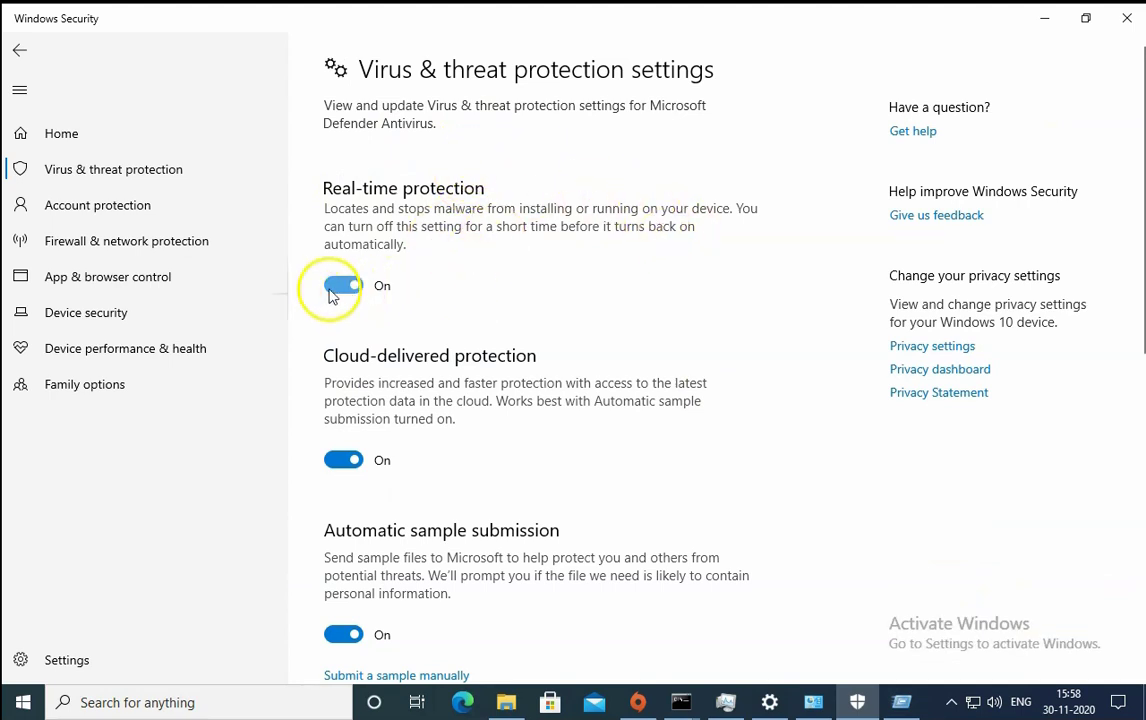
click(330, 287)
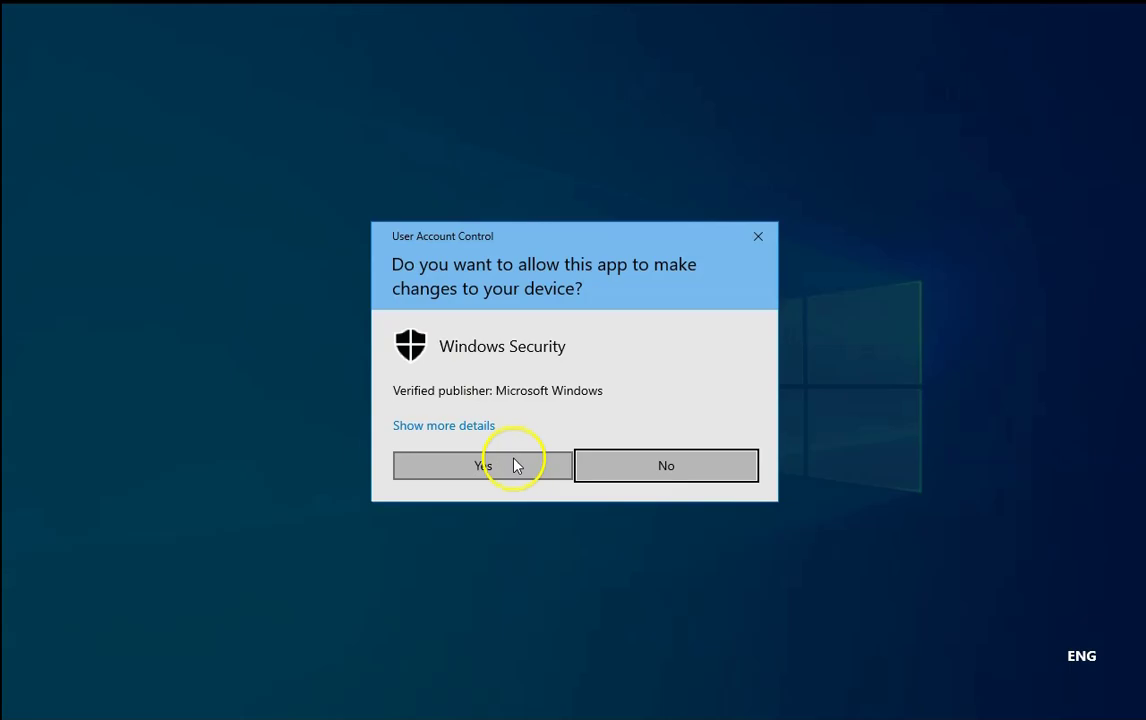
click(512, 462)
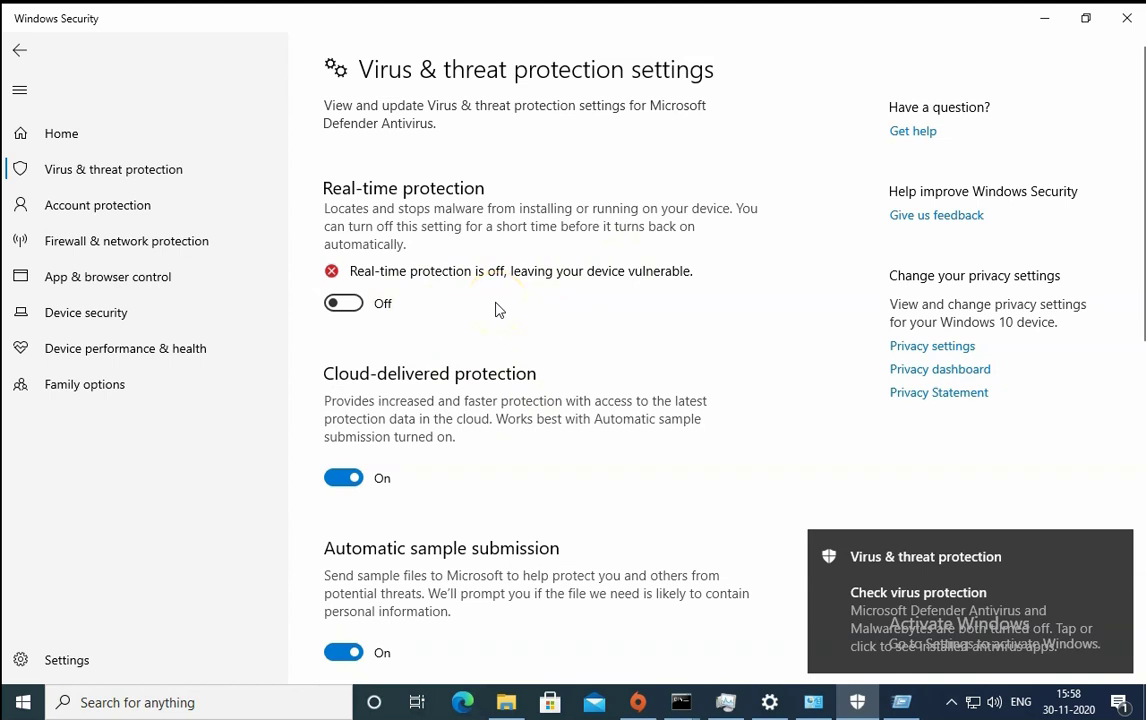
Step: Turn Real-time protection back on, minimize Windows Security and Settings, and close the Run dialog
click(352, 306)
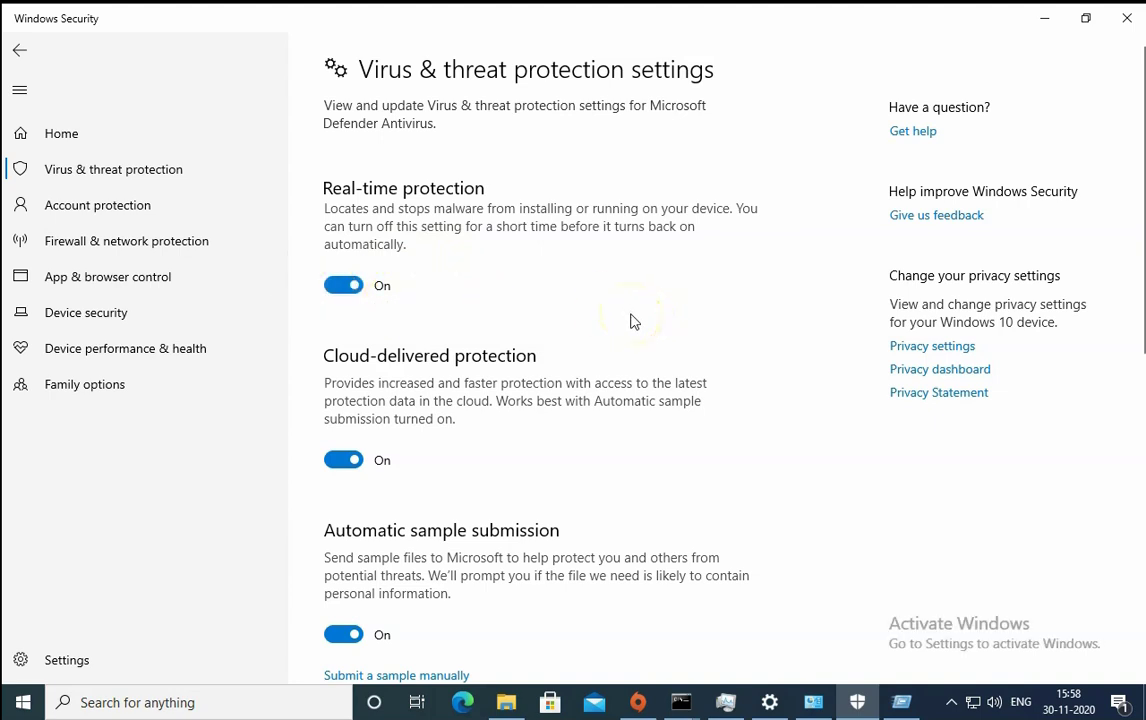
click(1044, 18)
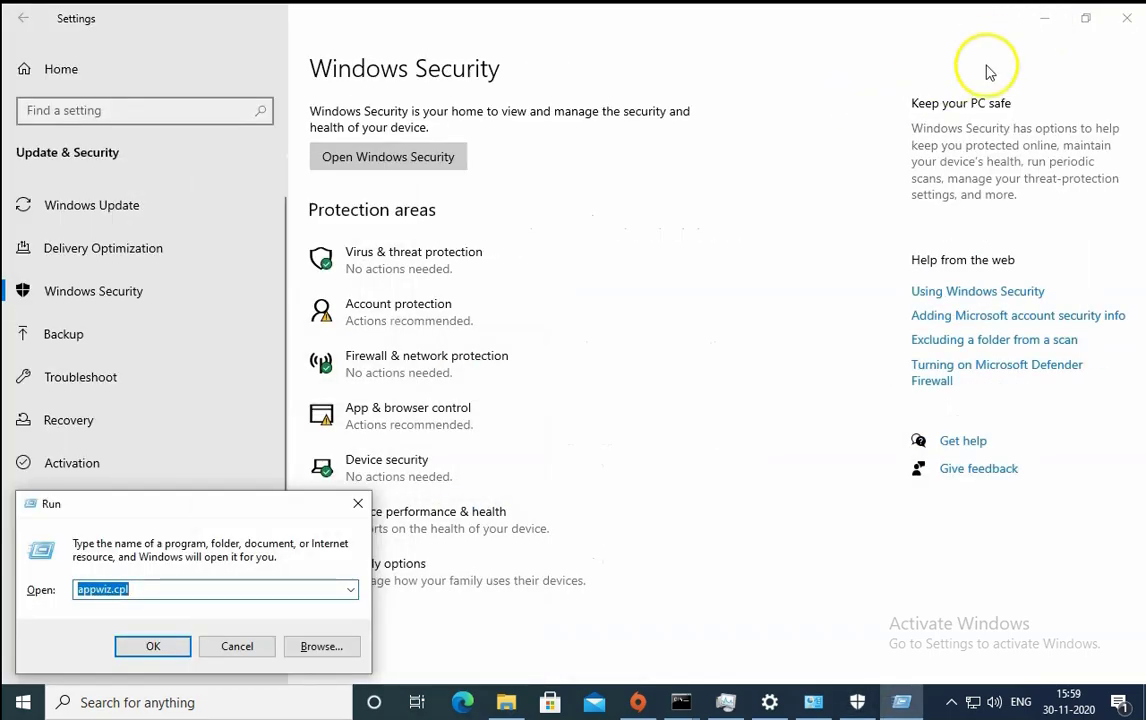
click(1057, 28)
click(358, 503)
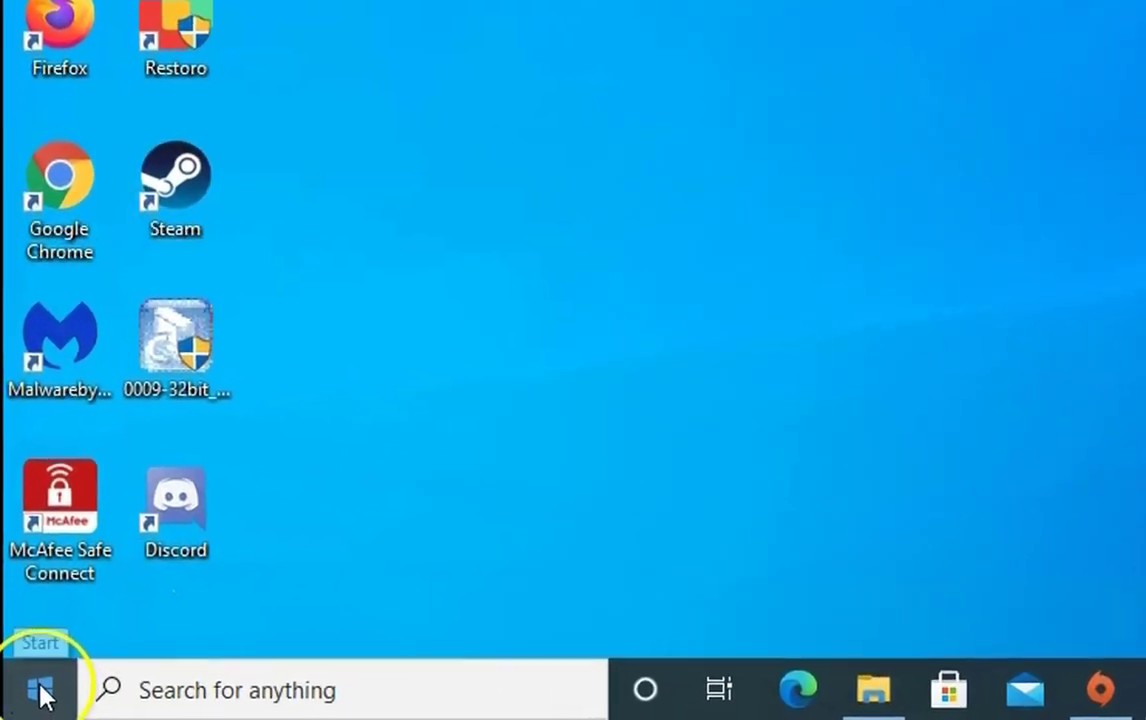
Step: Open Device Manager and expand the Display adapters category
right_click(22, 702)
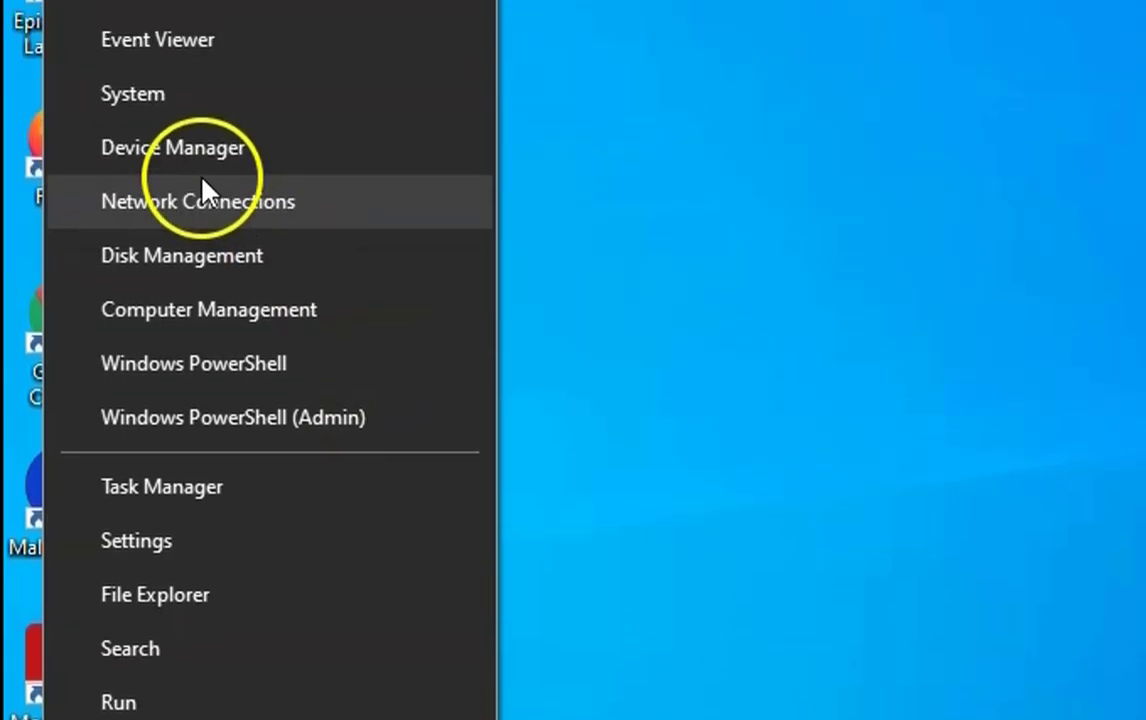
click(205, 228)
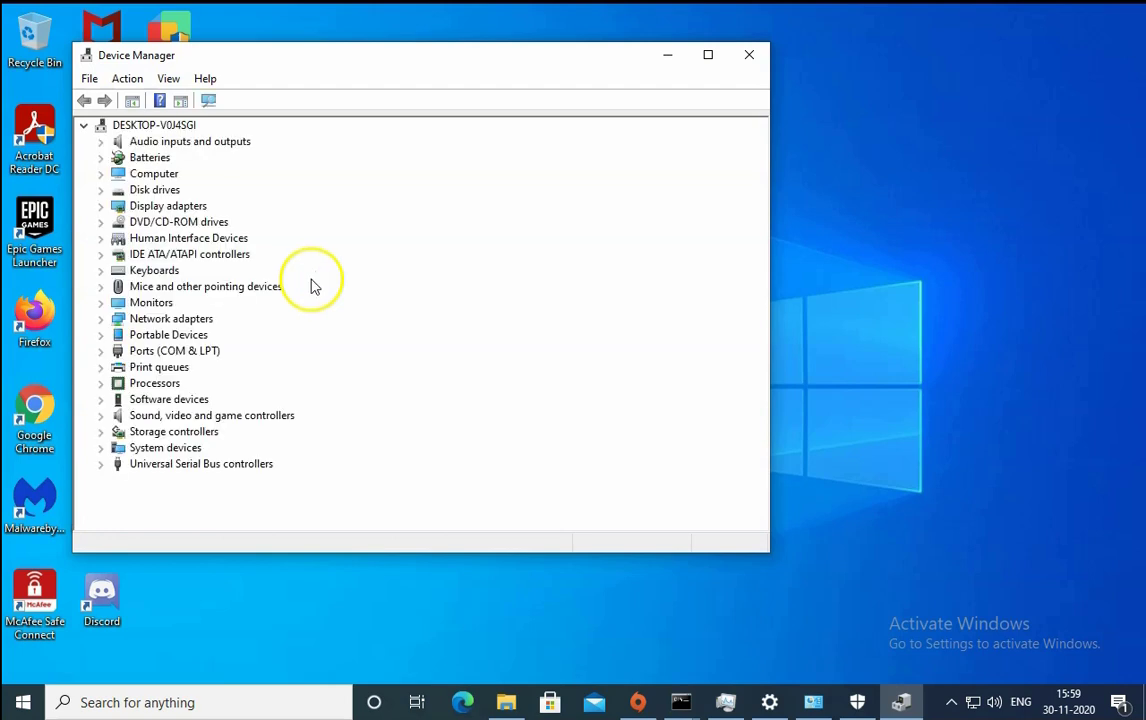
click(178, 205)
click(100, 206)
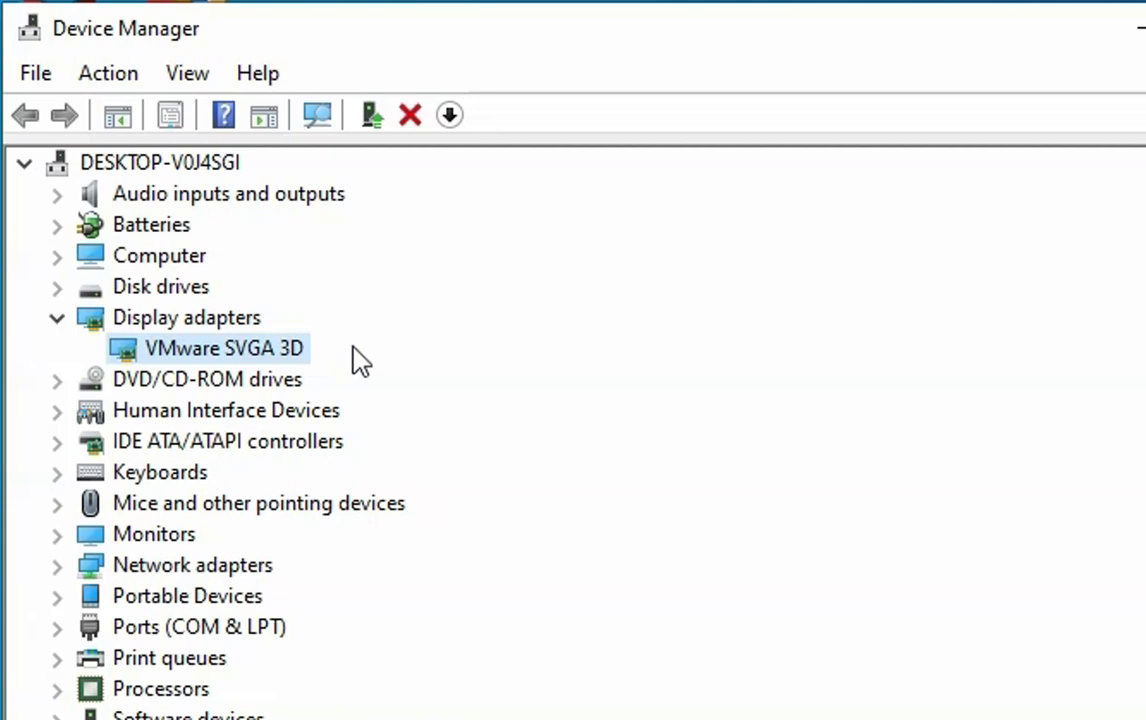
Step: Search automatically for a driver update for the VMware SVGA 3D adapter, continue the search in Windows Update, and minimize Settings
right_click(239, 346)
click(353, 370)
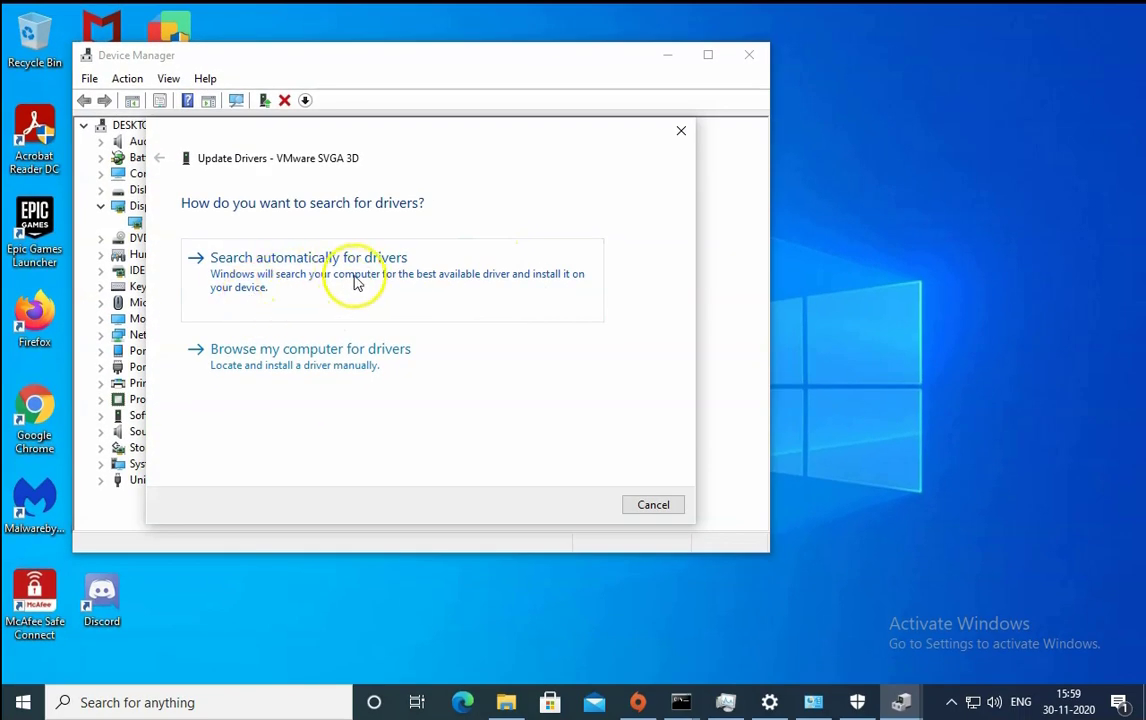
click(350, 278)
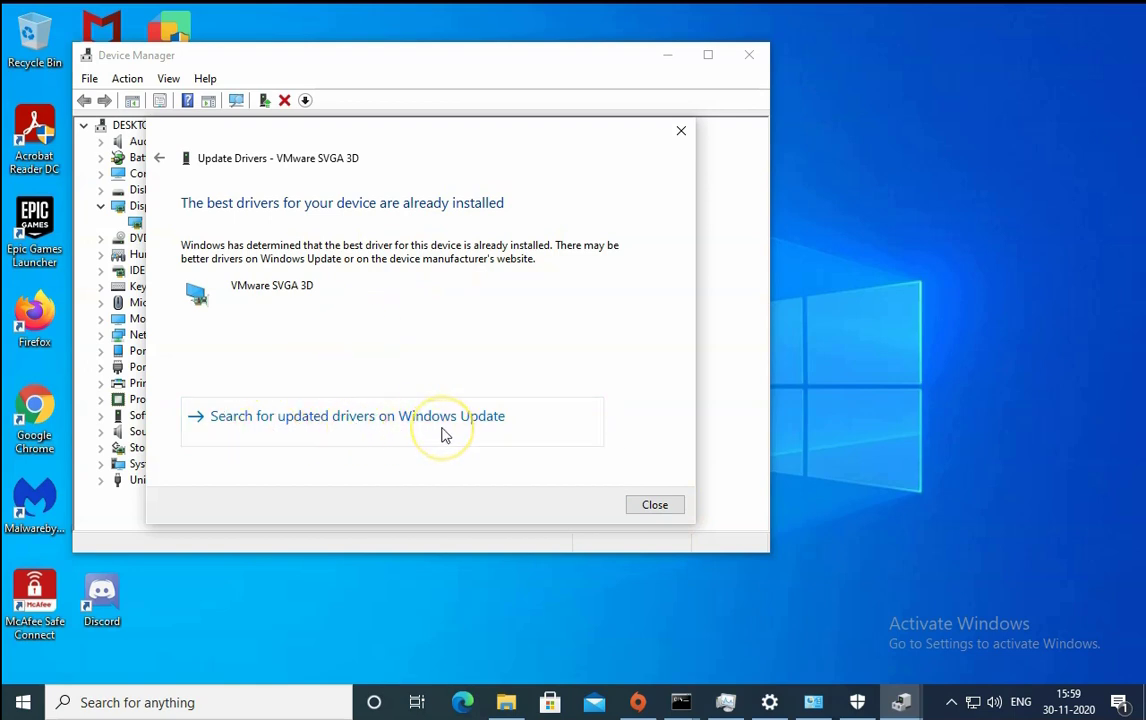
click(445, 434)
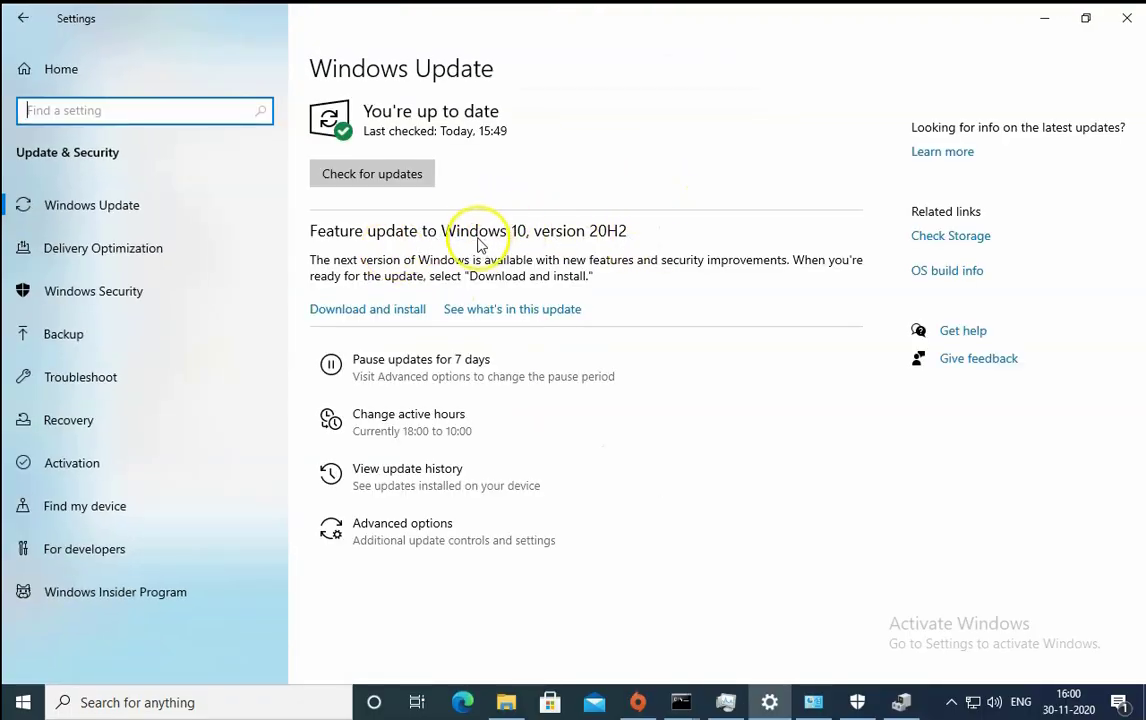
click(1046, 20)
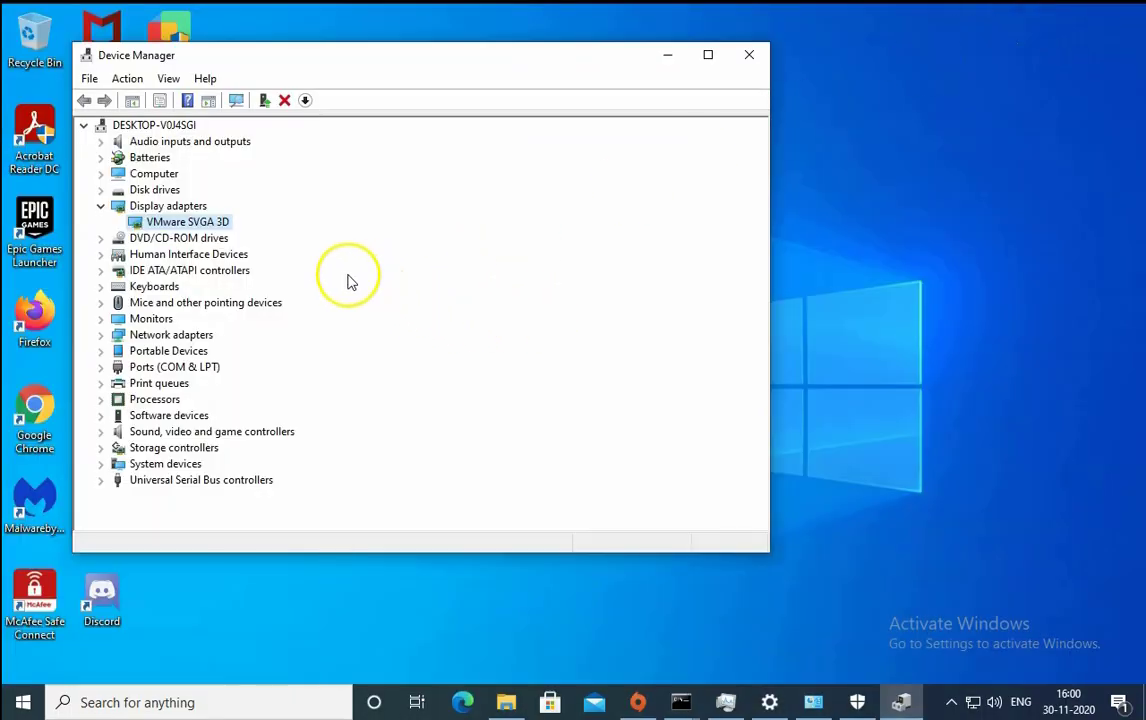
Step: Switch to GeForce Experience, check for graphics driver updates, and minimize it
right_click(191, 223)
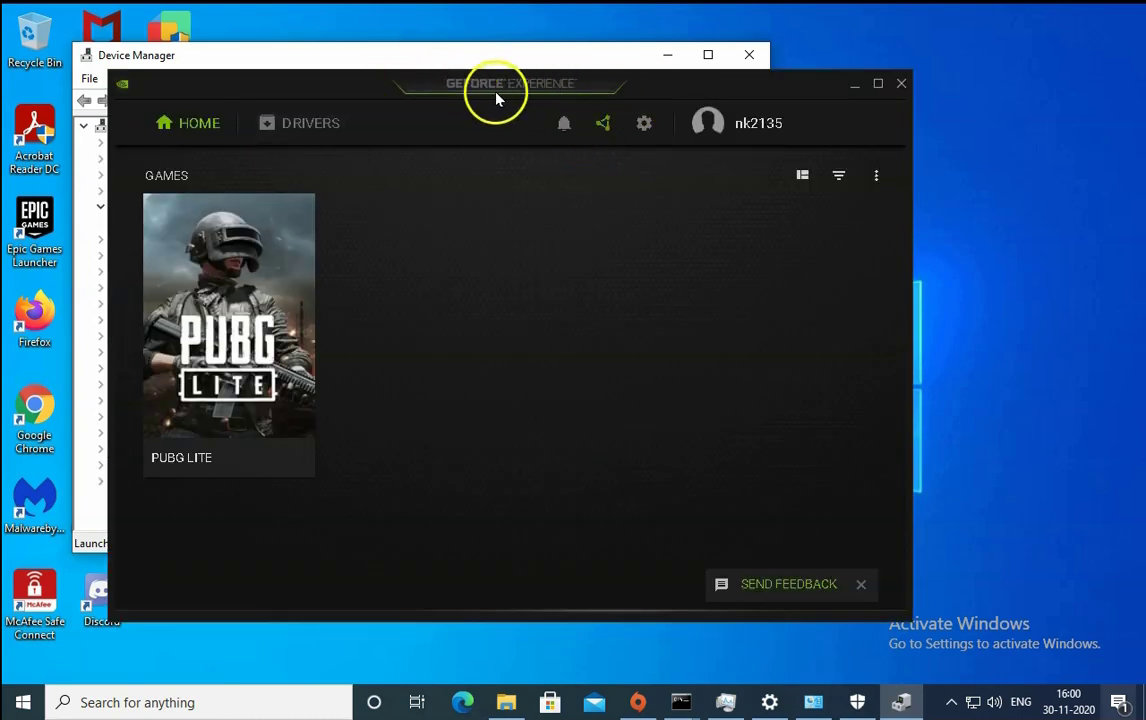
click(305, 130)
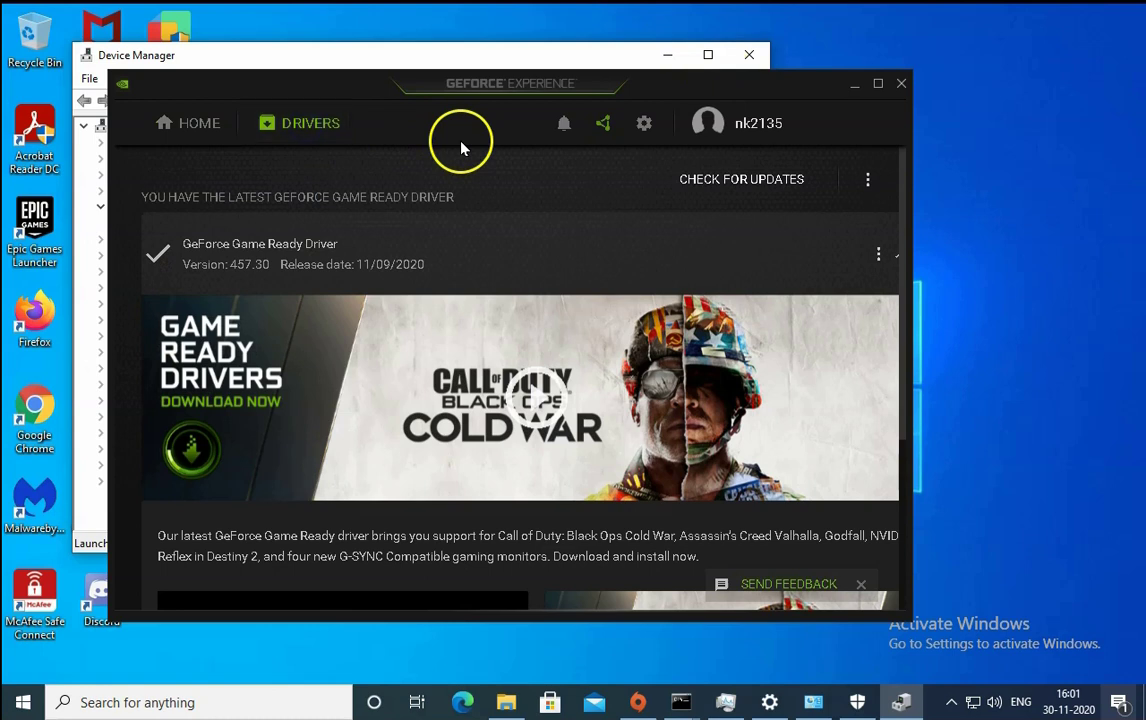
click(752, 182)
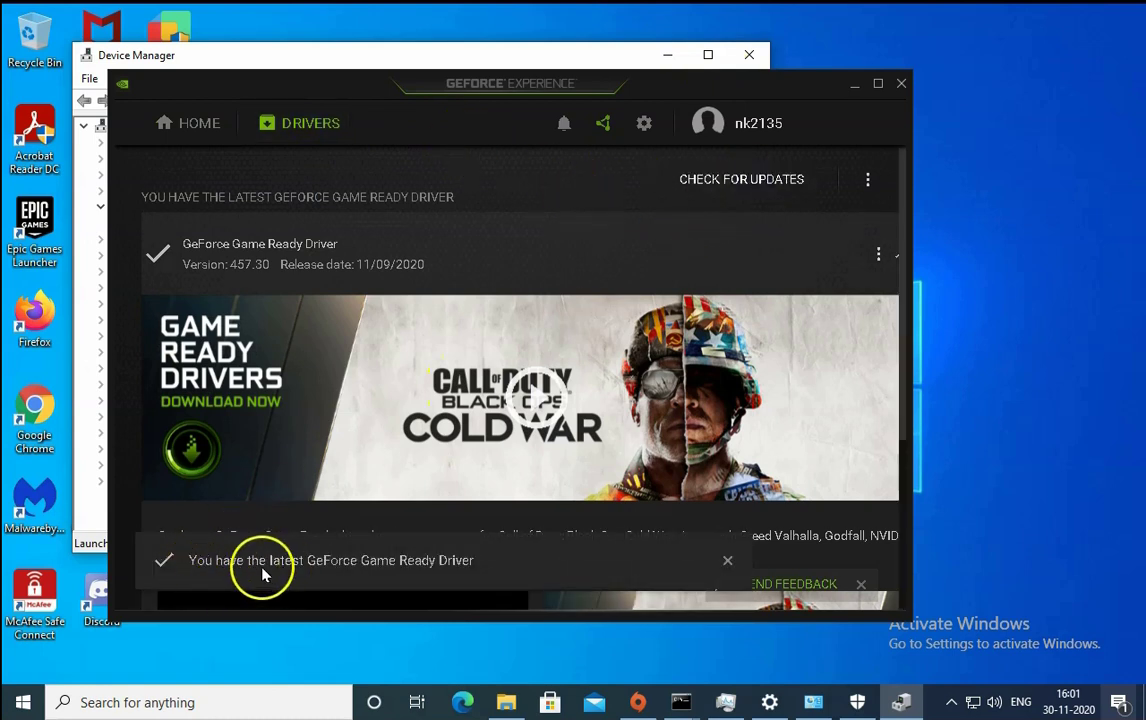
click(590, 219)
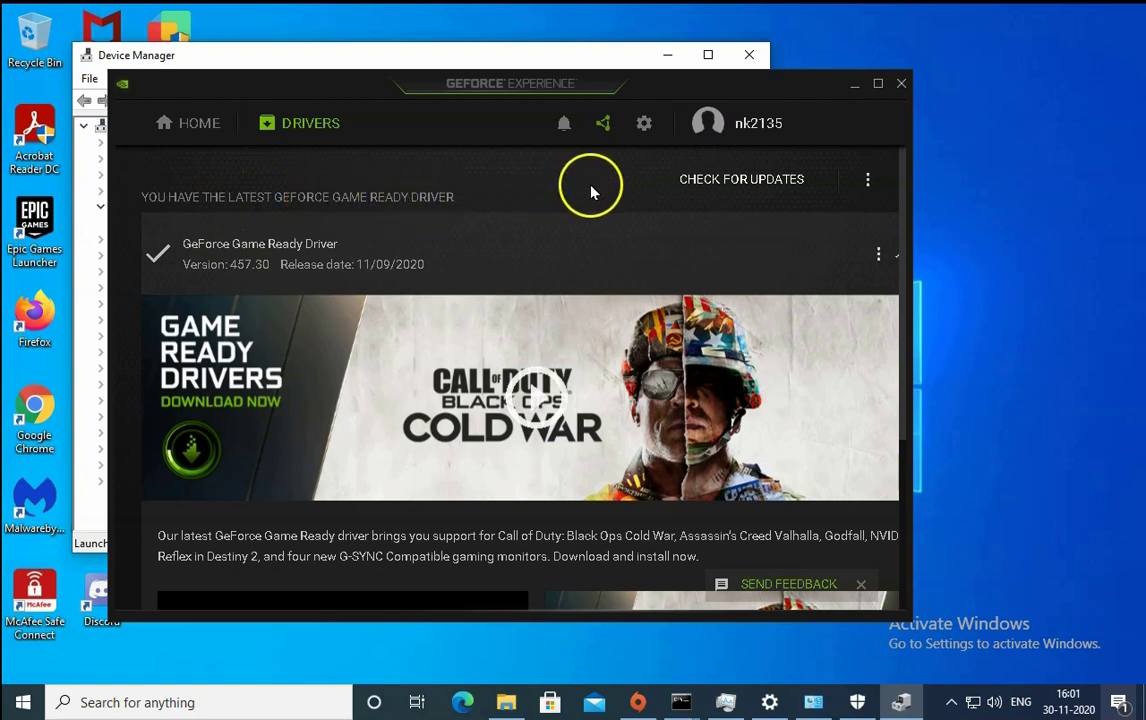
click(854, 85)
click(492, 219)
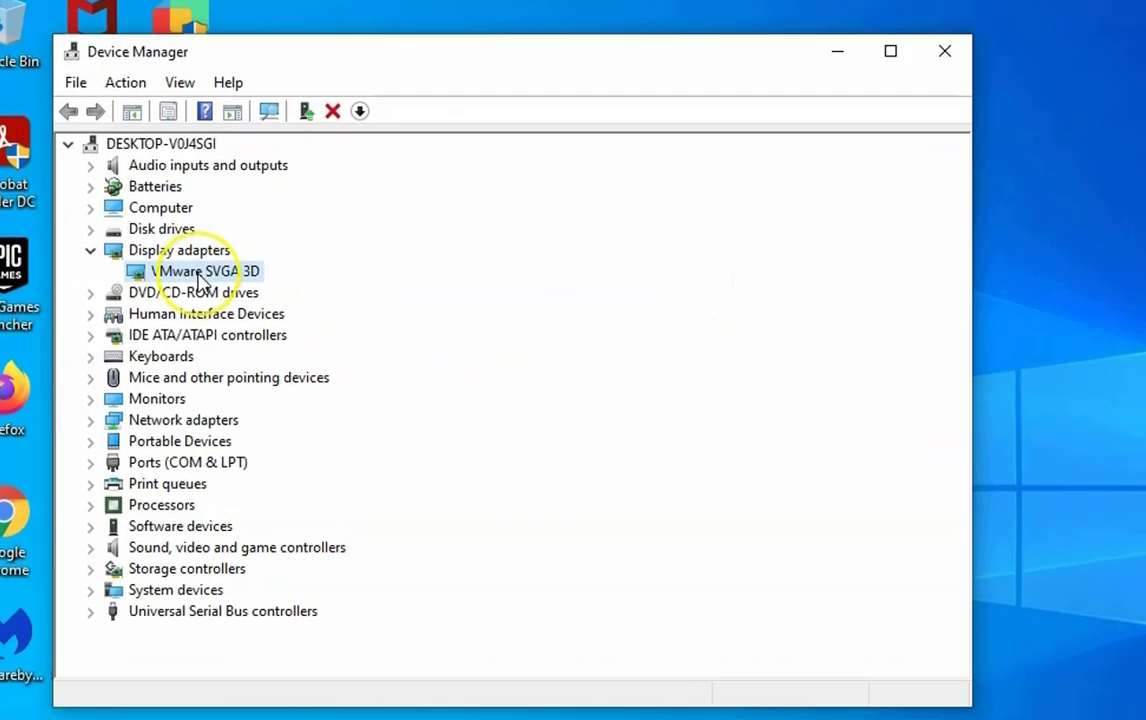
Step: Look at the Uninstall device option for the VMware SVGA 3D adapter without using it, and move Device Manager towards the desktop's center
right_click(167, 225)
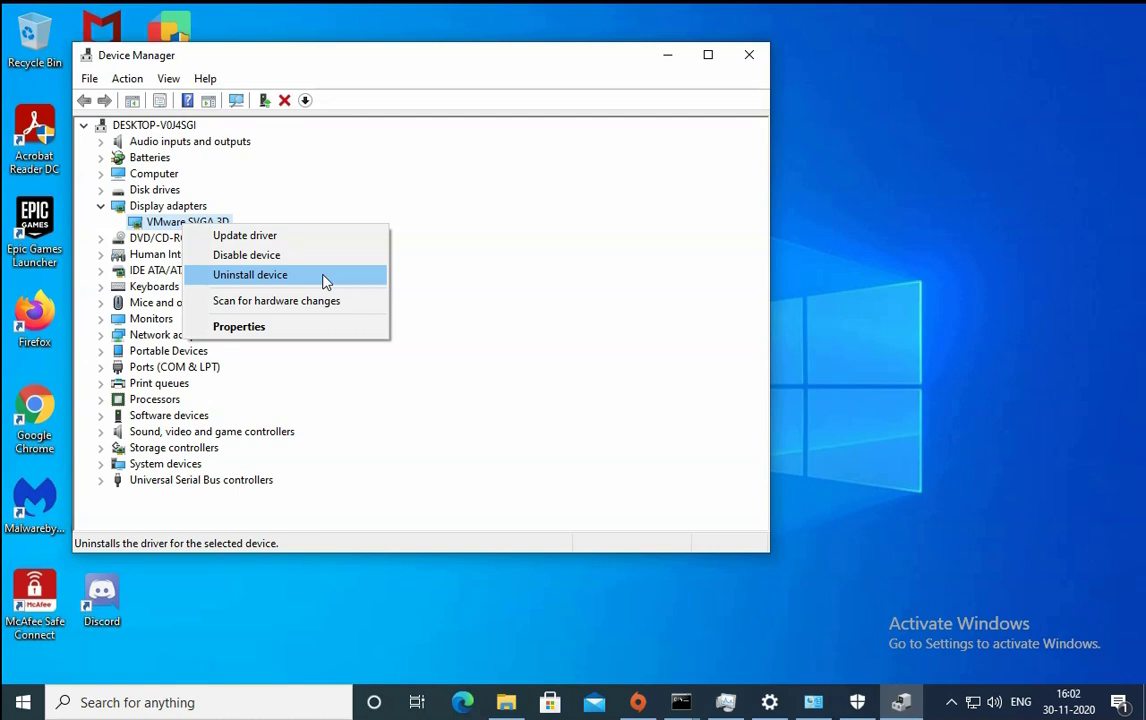
drag(474, 65, 623, 73)
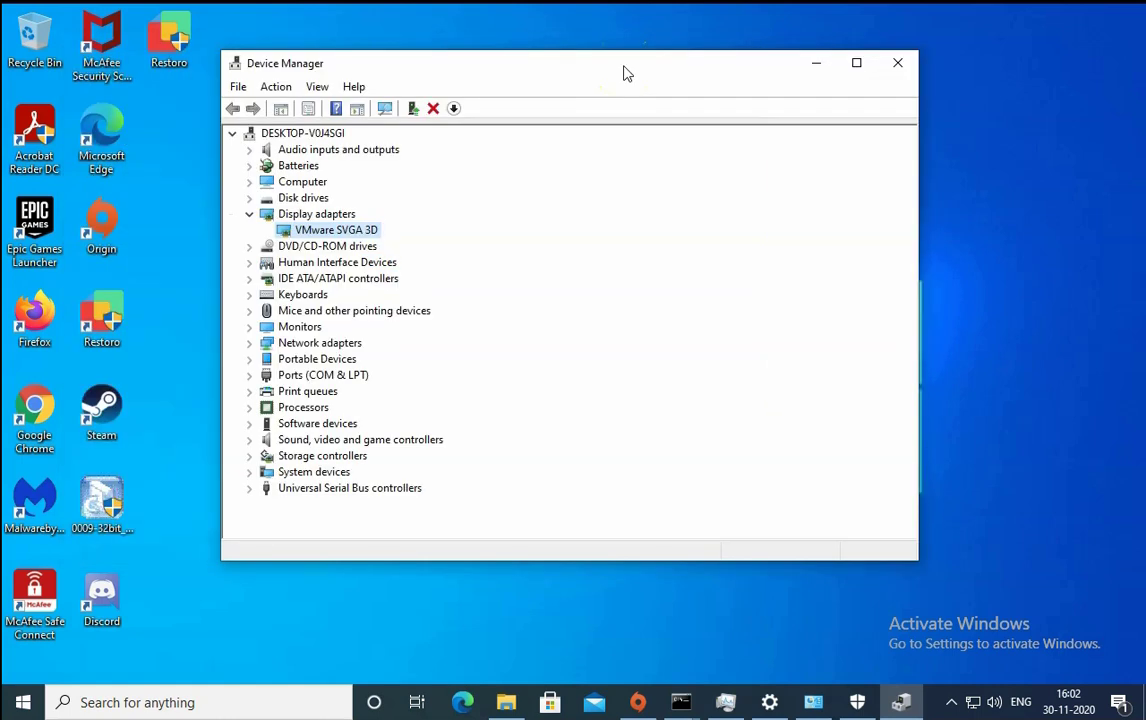